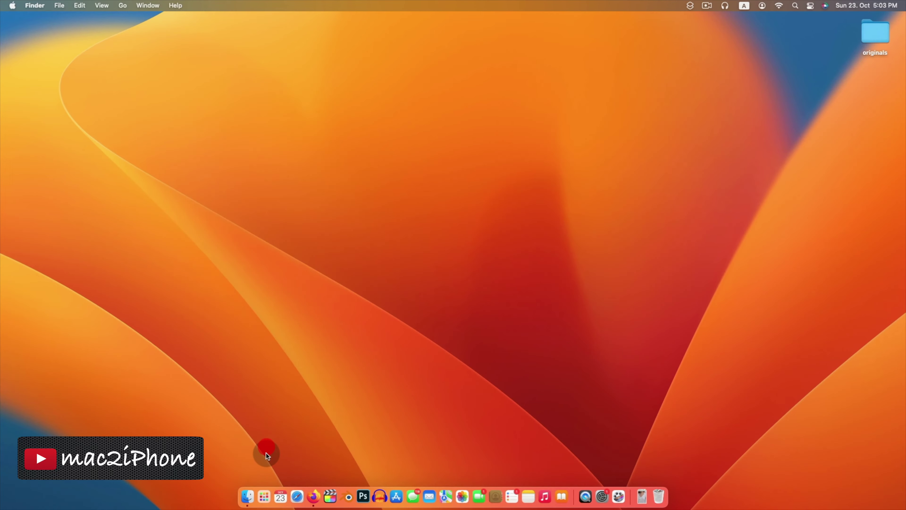
# Open Keynote and create a new Wide (16:9) presentation with the Basic Black theme.
pyautogui.click(263, 499)
pyautogui.moveTo(446, 371); pyautogui.dragTo(335, 371)
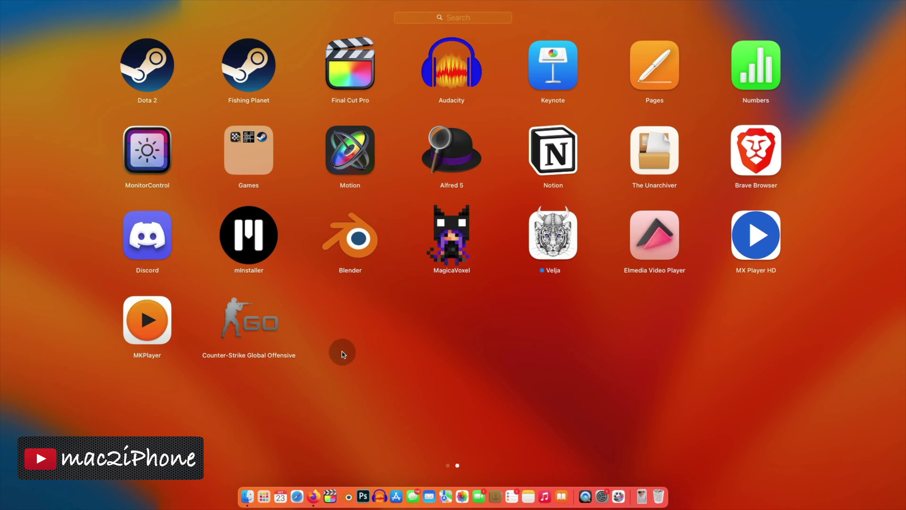
pyautogui.click(554, 72)
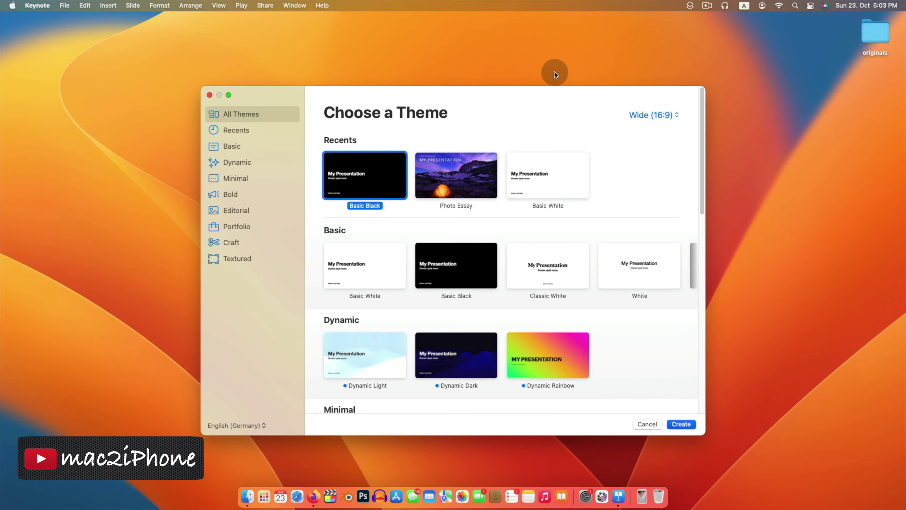
pyautogui.click(372, 198)
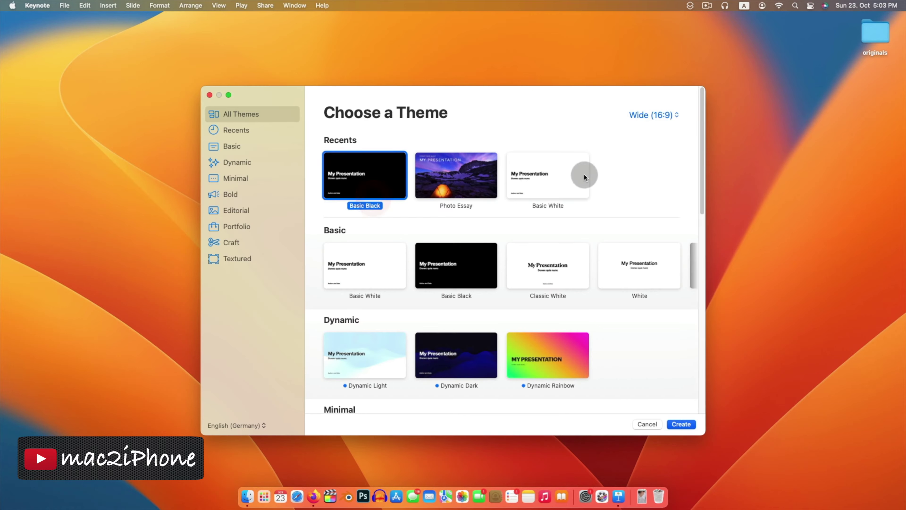
pyautogui.click(636, 117)
pyautogui.click(637, 117)
pyautogui.click(681, 424)
# Delete the footer text and the subtitle placeholder from the title slide.
pyautogui.click(546, 408)
pyautogui.press('Delete')
pyautogui.click(294, 312)
pyautogui.press('Delete')
# Replace the title placeholder's content with "Animated Text".
pyautogui.doubleClick(330, 238)
pyautogui.press('BackSpace')
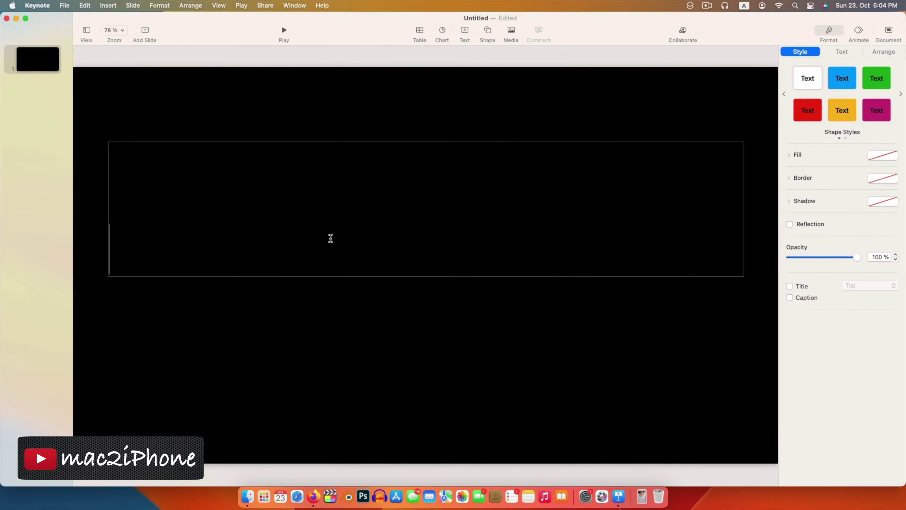
pyautogui.write('A')
pyautogui.press('BackSpace')
pyautogui.write('A')
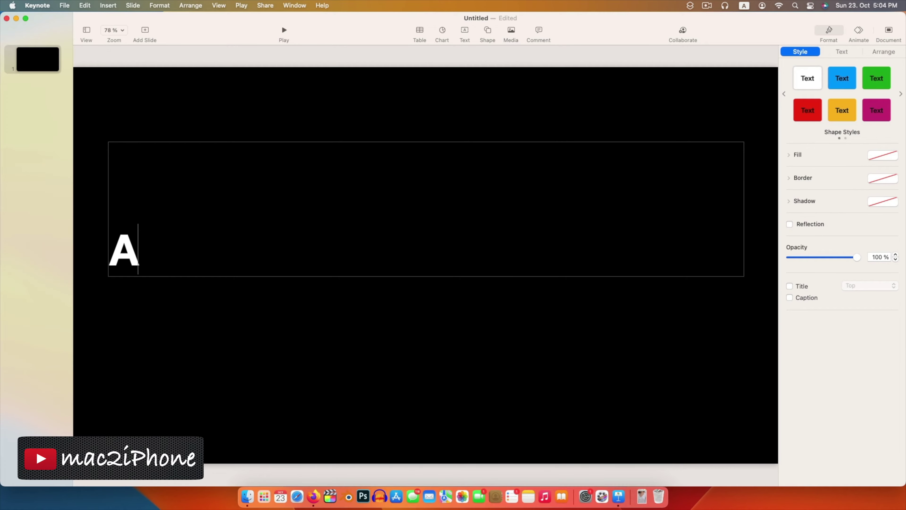
pyautogui.write('nimated Text')
# Centre the whole title text horizontally and align it to the vertical middle of its box.
pyautogui.press('cmd+a')
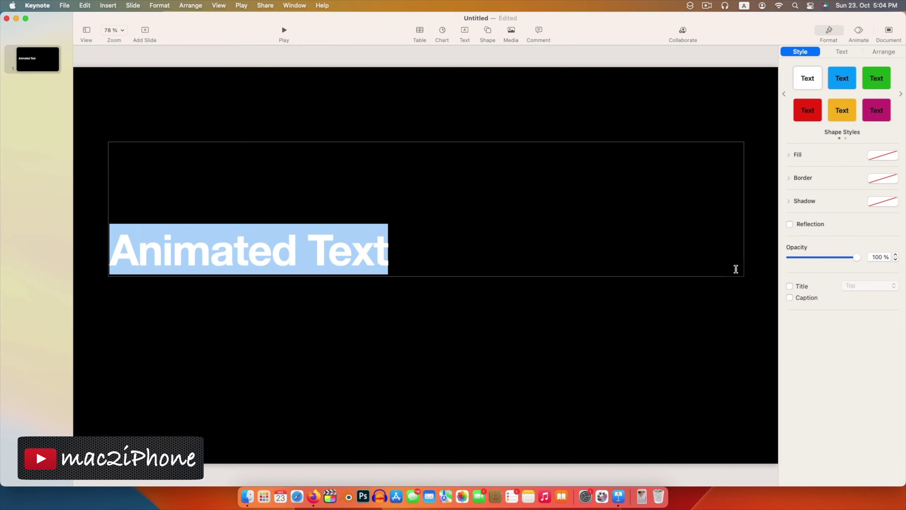
pyautogui.click(841, 52)
pyautogui.click(842, 258)
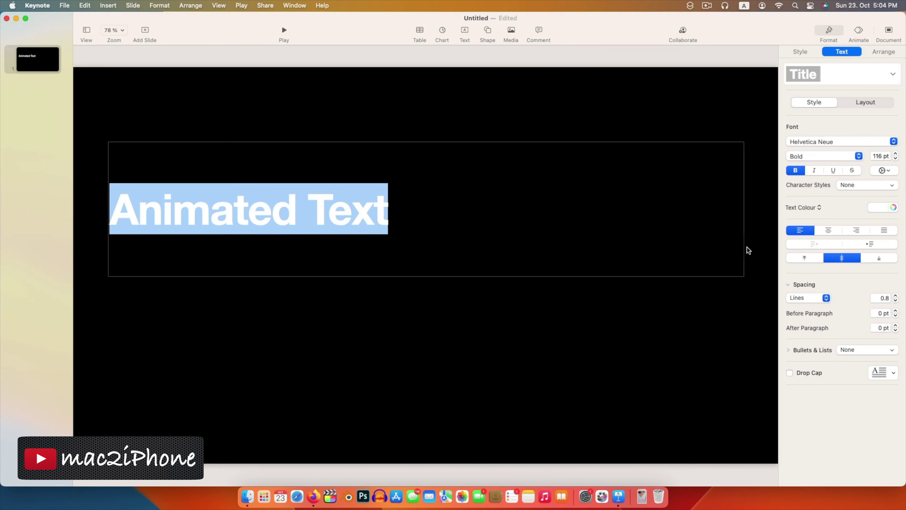
pyautogui.click(828, 231)
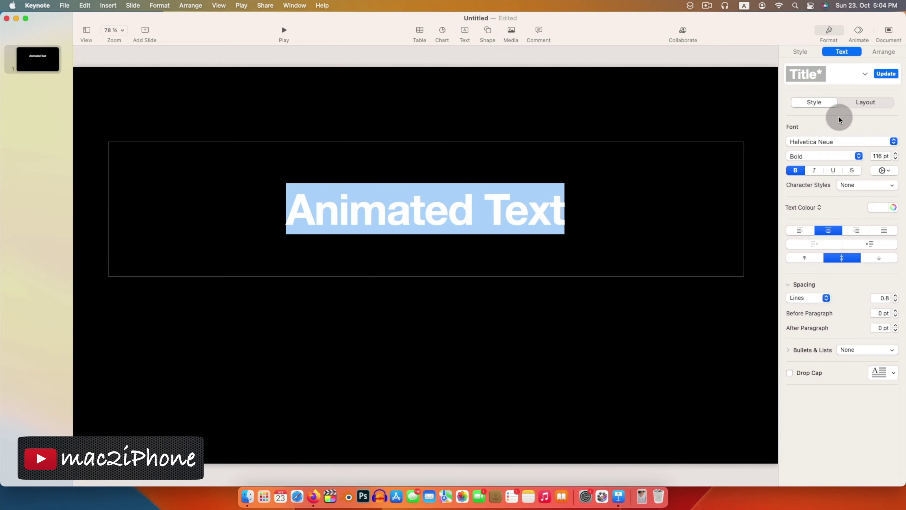
# Replace the space between "Animated" and "Text" with a line break.
pyautogui.click(484, 208)
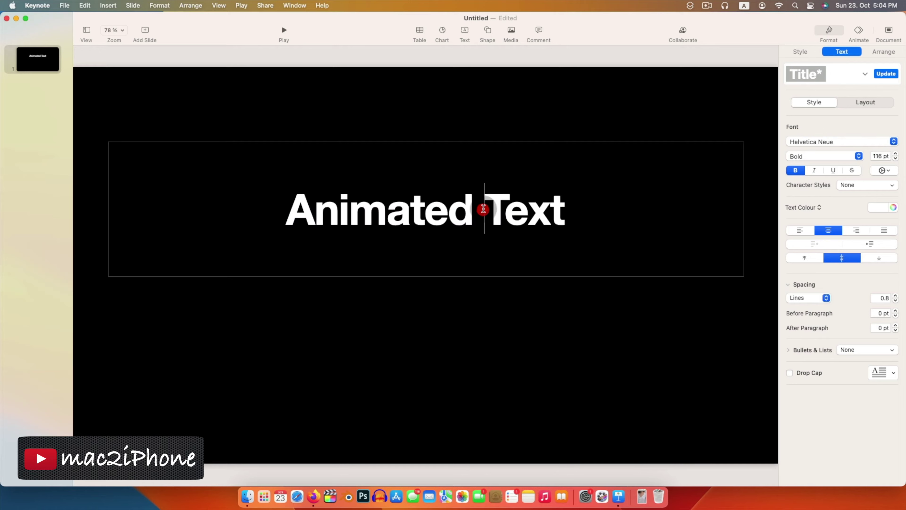
pyautogui.press('BackSpace')
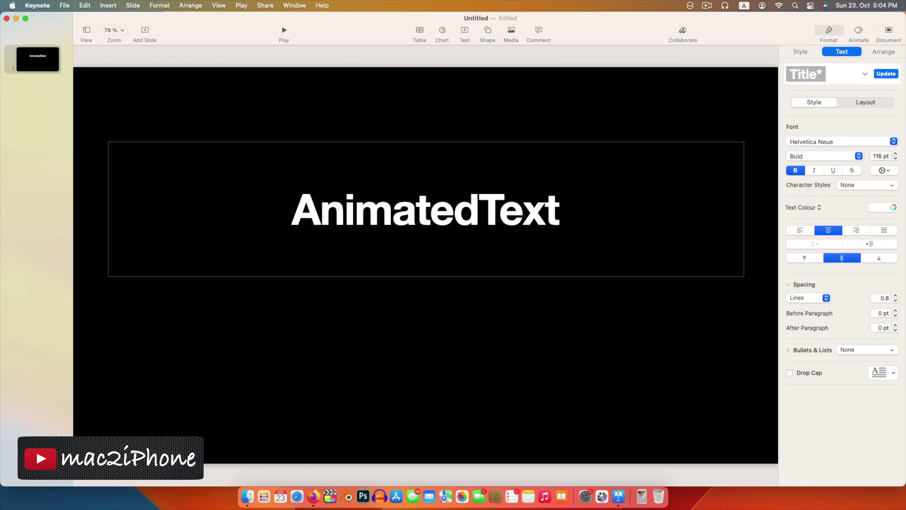
pyautogui.press('Return')
# Colour both lines of the title text bright green.
pyautogui.moveTo(471, 247); pyautogui.dragTo(339, 180)
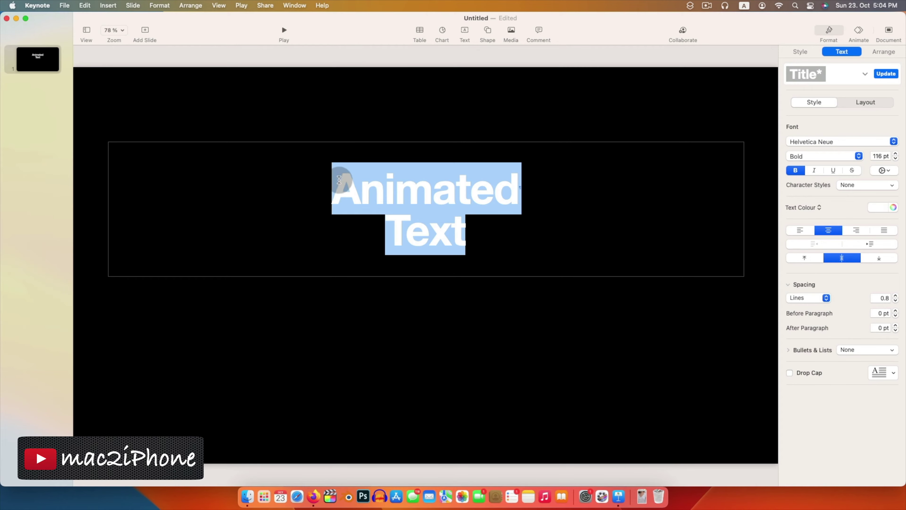
pyautogui.click(876, 211)
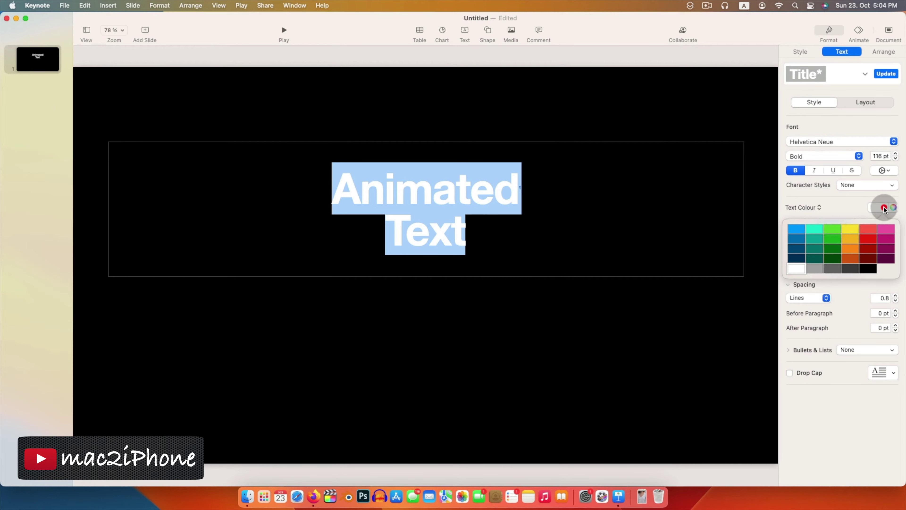
pyautogui.click(833, 231)
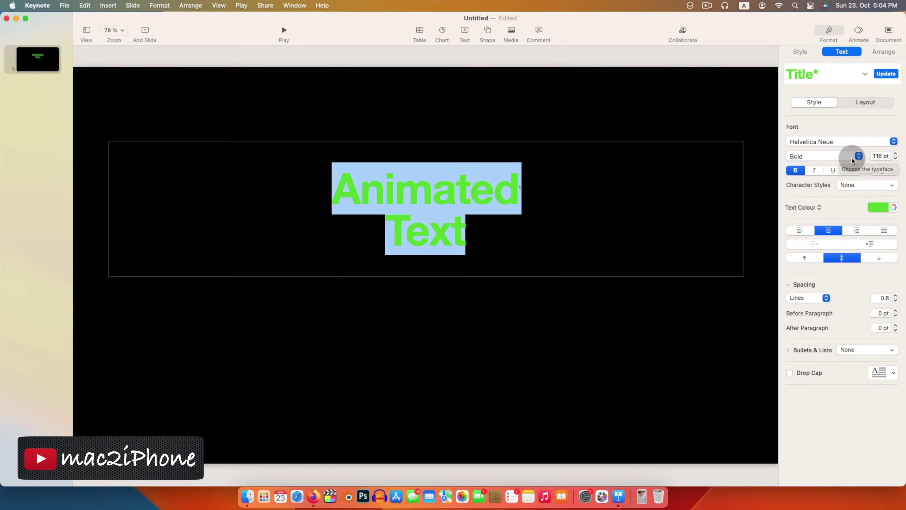
# Increase the title text's font size by a few points.
pyautogui.click(895, 154)
pyautogui.click(895, 154)
pyautogui.click(895, 154)
pyautogui.click(896, 154)
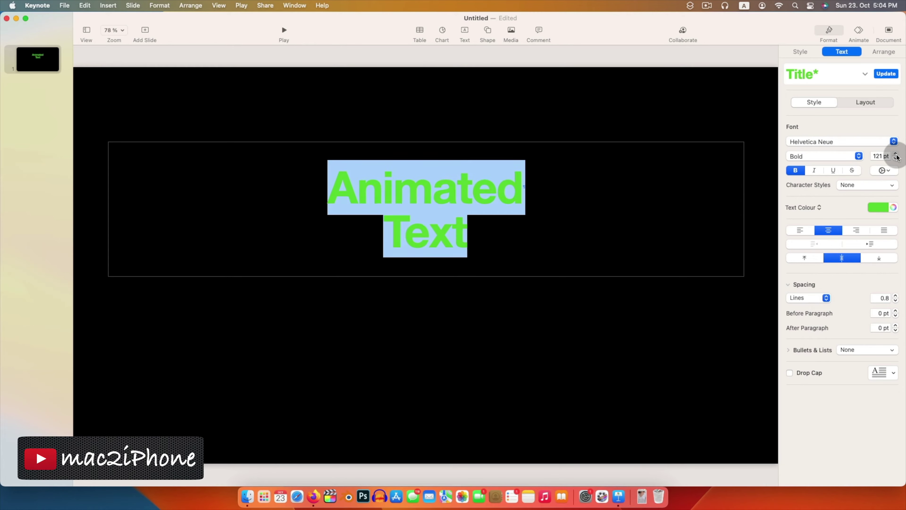
pyautogui.click(896, 154)
pyautogui.click(893, 142)
pyautogui.scroll(-15, 813, 327)
pyautogui.click(813, 330)
pyautogui.doubleClick(877, 156)
pyautogui.write('450')
pyautogui.press('Return')
pyautogui.click(444, 275)
pyautogui.doubleClick(427, 277)
pyautogui.click(425, 276)
pyautogui.press('super+z')
pyautogui.press('super+z')
# Change the title text's font to Impact.
pyautogui.click(894, 141)
pyautogui.scroll(-15, 813, 328)
pyautogui.click(813, 330)
# Enlarge the title's text box on all four sides so it fills nearly the whole slide.
pyautogui.moveTo(426, 276); pyautogui.dragTo(426, 459)
pyautogui.moveTo(426, 142); pyautogui.dragTo(426, 72)
pyautogui.moveTo(108, 265); pyautogui.dragTo(73, 265)
pyautogui.moveTo(744, 265); pyautogui.dragTo(778, 265)
# Set the title text's font size to 480 pt.
pyautogui.doubleClick(880, 156)
pyautogui.write('190')
pyautogui.press('Return')
pyautogui.doubleClick(875, 156)
pyautogui.write('450')
pyautogui.press('Return')
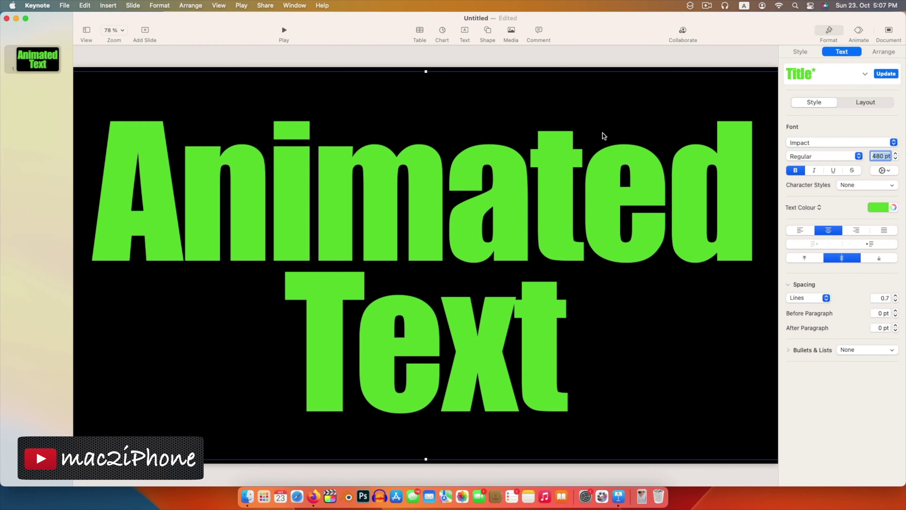
# Add the Drop build-in effect to the title text.
pyautogui.click(859, 32)
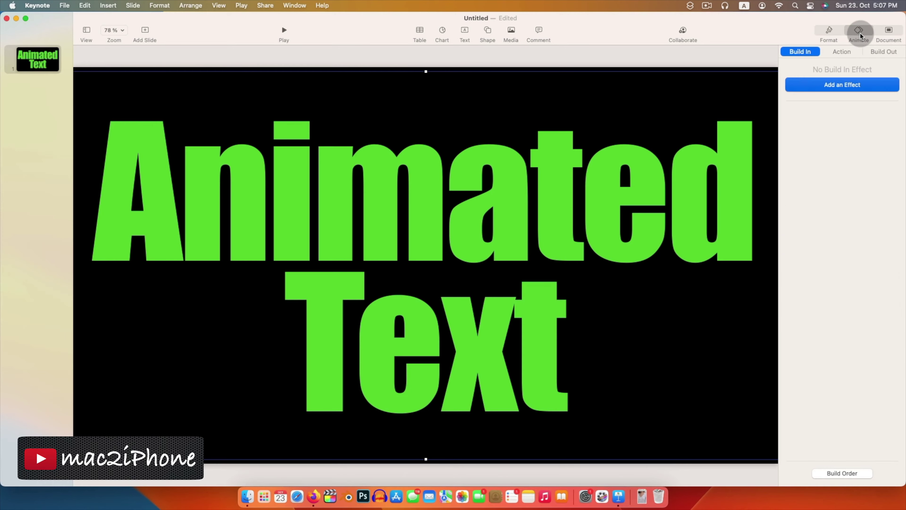
pyautogui.click(828, 86)
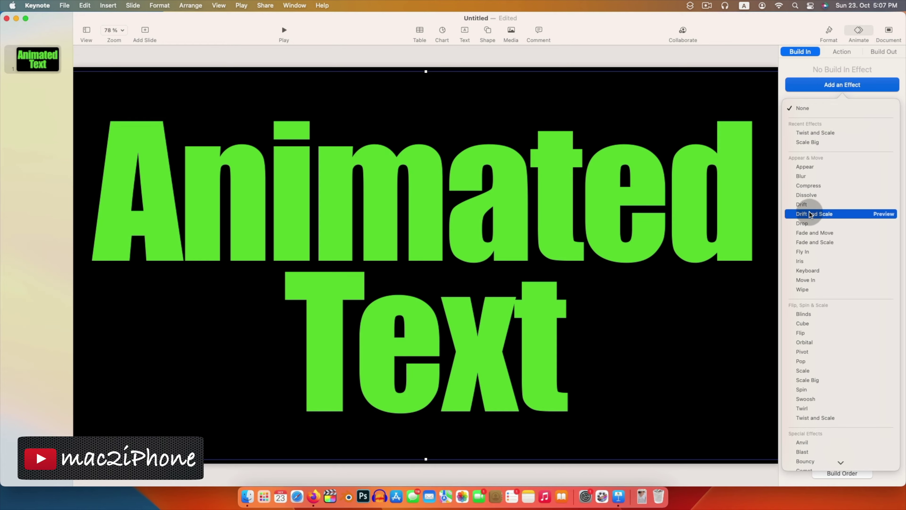
pyautogui.click(880, 229)
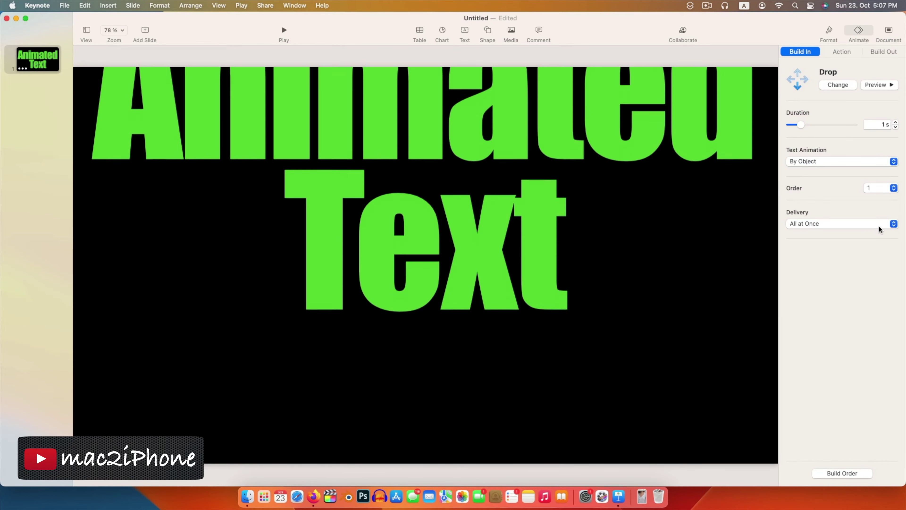
# Apply the Twist and Scale build-in effect to the title text with a duration of 3 s.
pyautogui.click(835, 86)
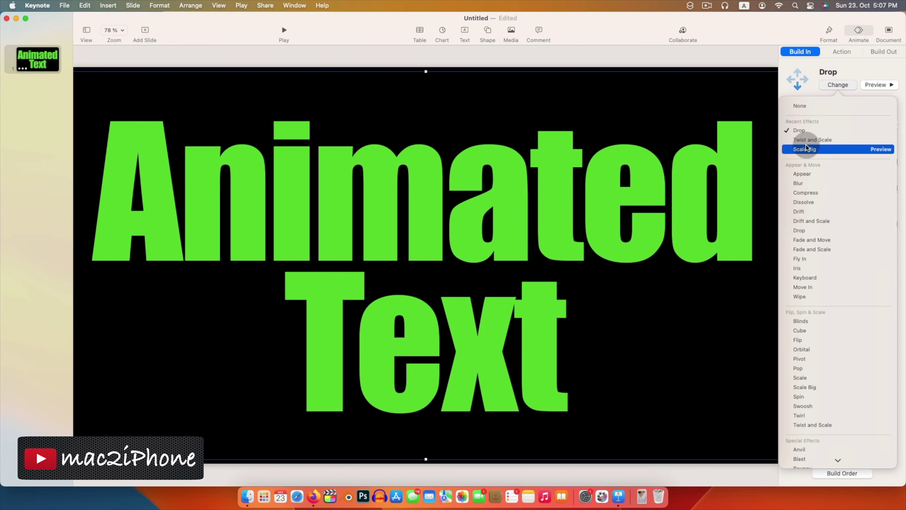
pyautogui.click(881, 139)
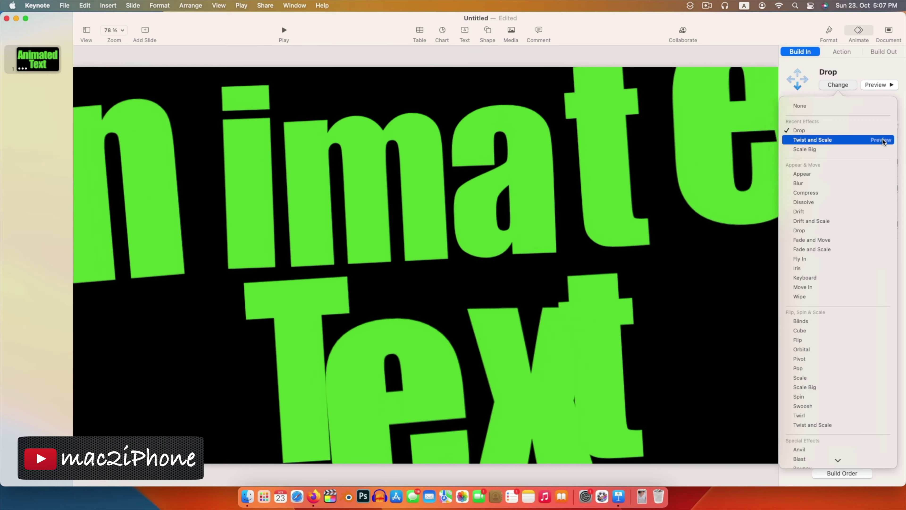
pyautogui.click(826, 141)
pyautogui.click(883, 123)
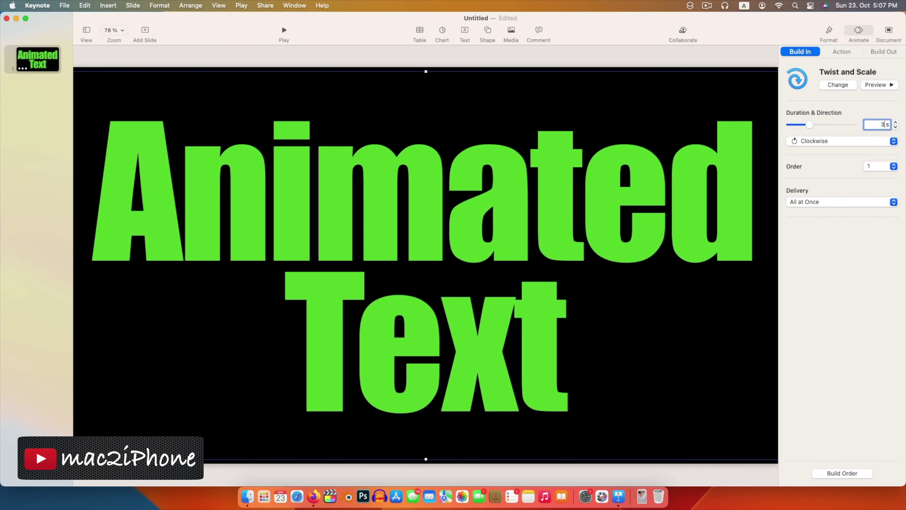
pyautogui.write('3')
pyautogui.press('Return')
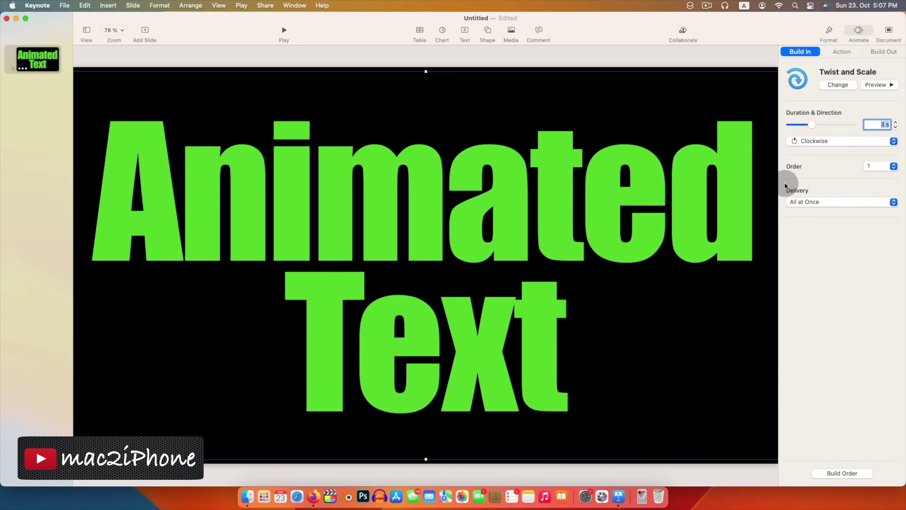
# Preview the Move action effect on the title text.
pyautogui.click(841, 52)
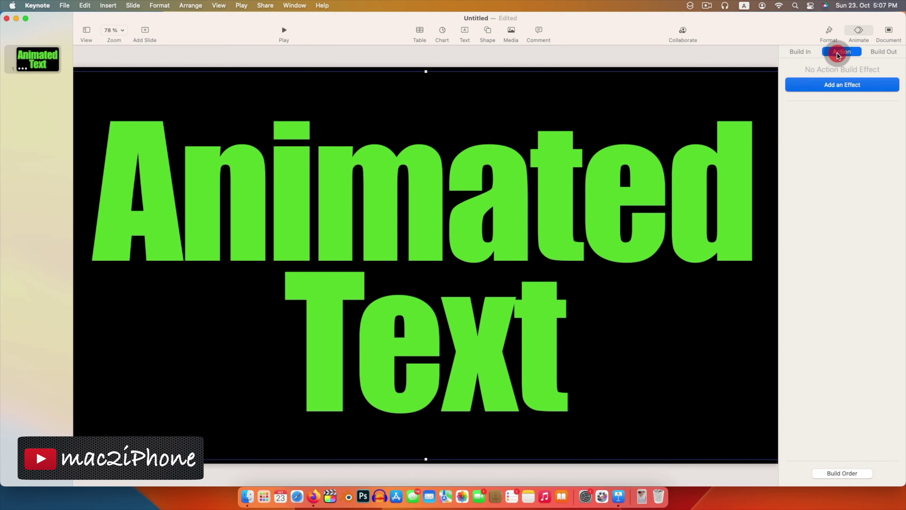
pyautogui.click(834, 86)
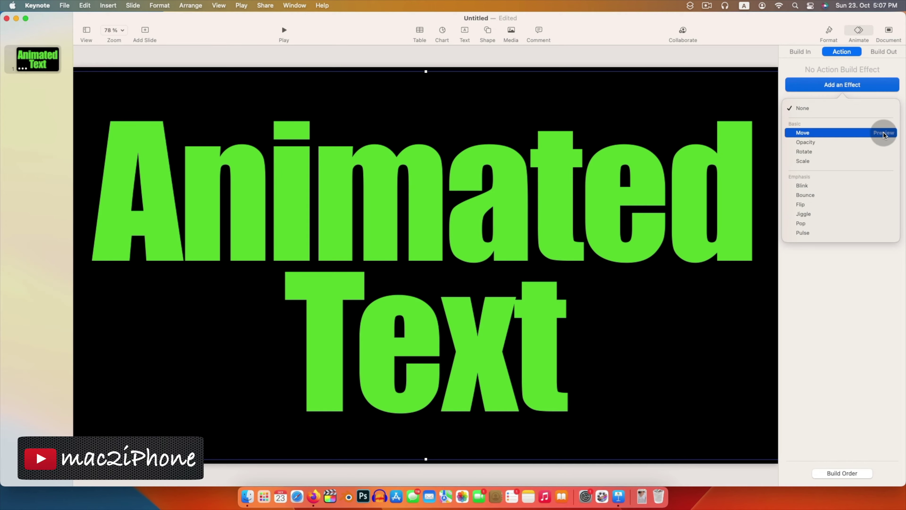
pyautogui.click(884, 133)
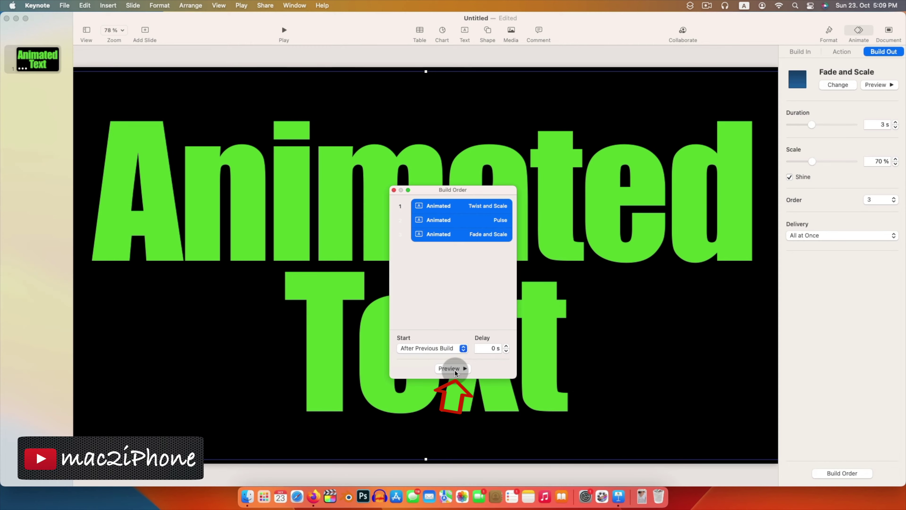
# Close the build order window and export the presentation as a movie named "animated text".
pyautogui.click(394, 190)
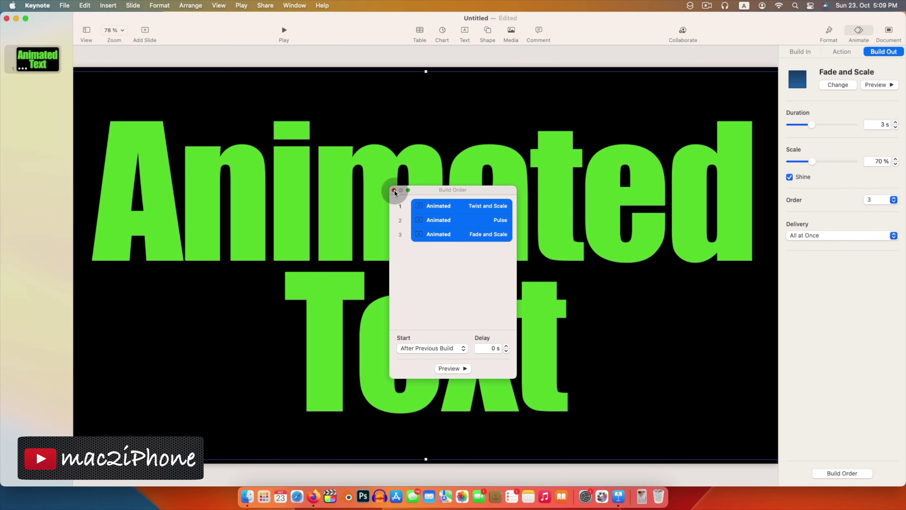
pyautogui.click(395, 190)
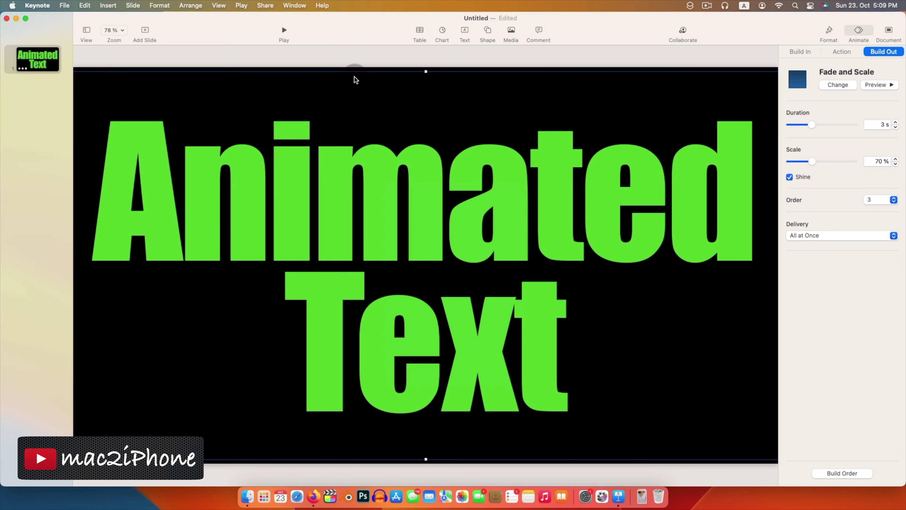
pyautogui.click(64, 5)
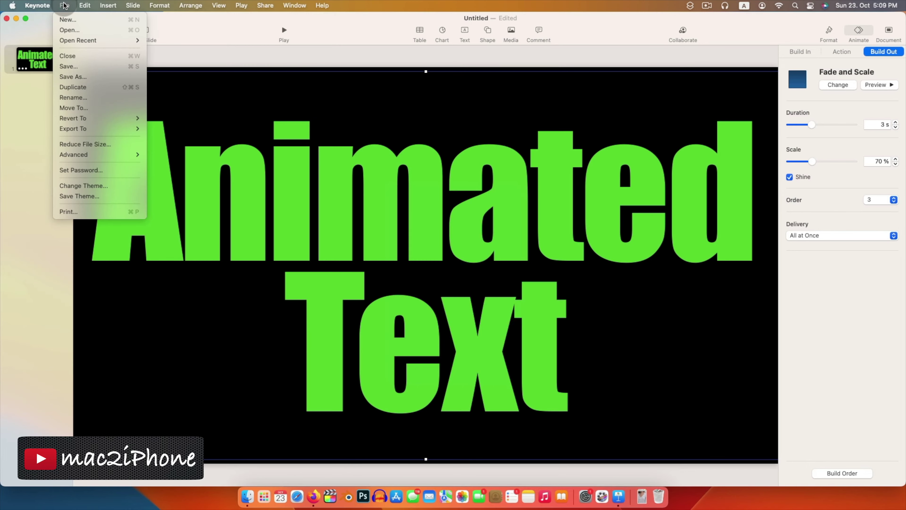
pyautogui.moveTo(87, 127)
pyautogui.click(162, 149)
pyautogui.click(562, 327)
pyautogui.write('animated text')
pyautogui.click(500, 274)
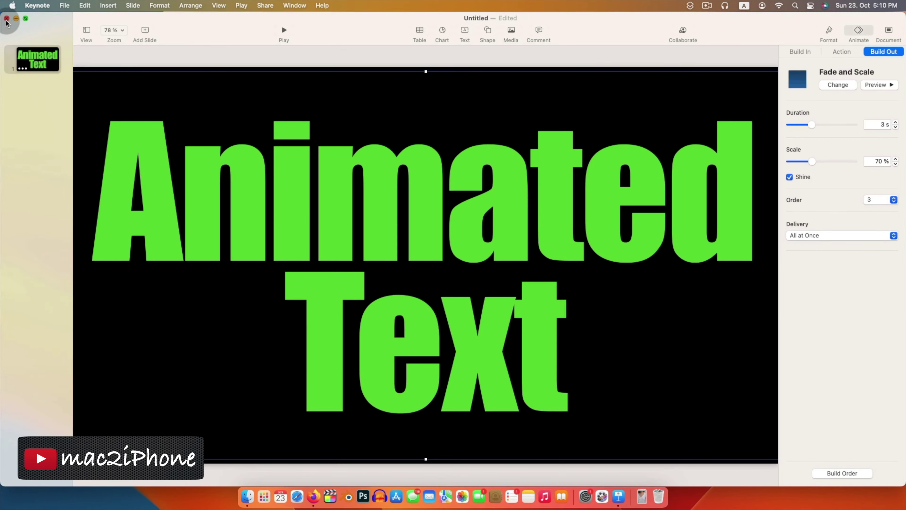
# Close the untitled presentation and preview the exported movie from the desktop.
pyautogui.click(7, 18)
pyautogui.click(401, 311)
pyautogui.click(867, 87)
pyautogui.press('space')
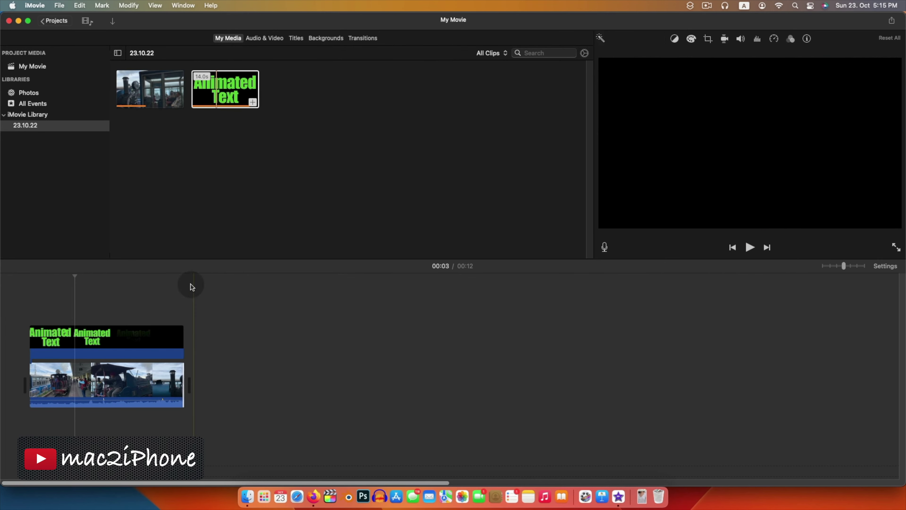
# In iMovie, set the Animated Text overlay clip's video overlay mode to Green/Blue Screen.
pyautogui.click(77, 338)
pyautogui.click(667, 38)
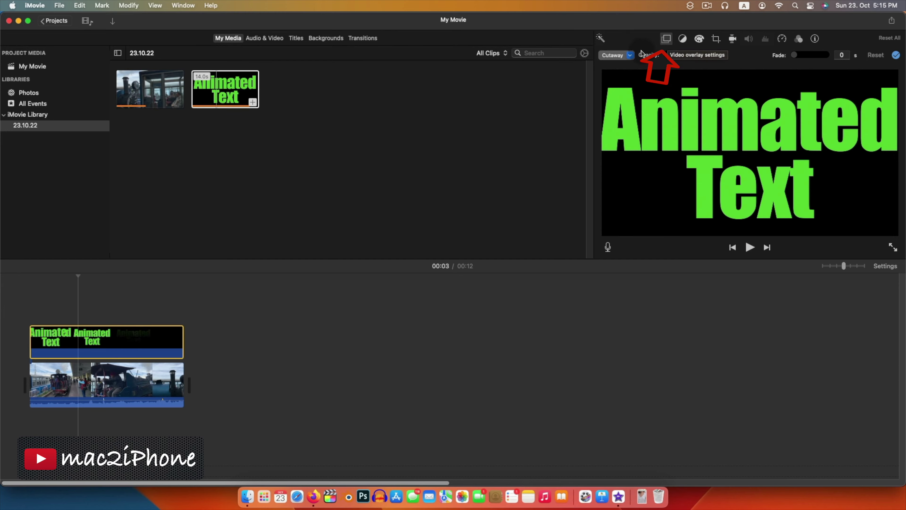
pyautogui.click(630, 55)
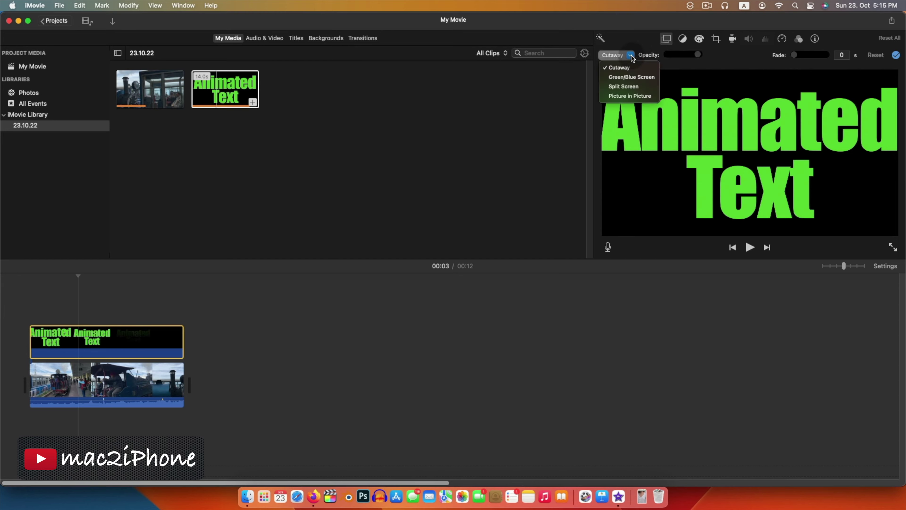
pyautogui.click(630, 77)
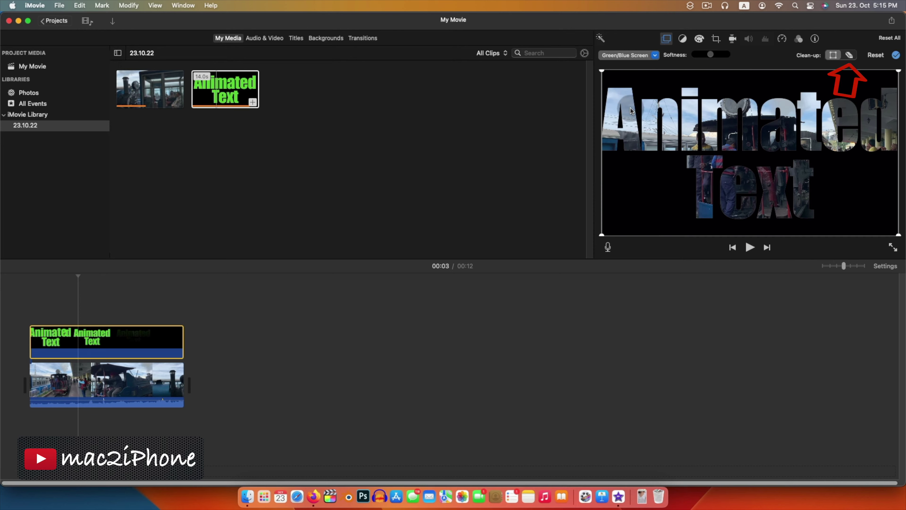
# Activate the clean-up eraser for the Animated Text overlay clip and enlarge the video viewer.
pyautogui.click(849, 56)
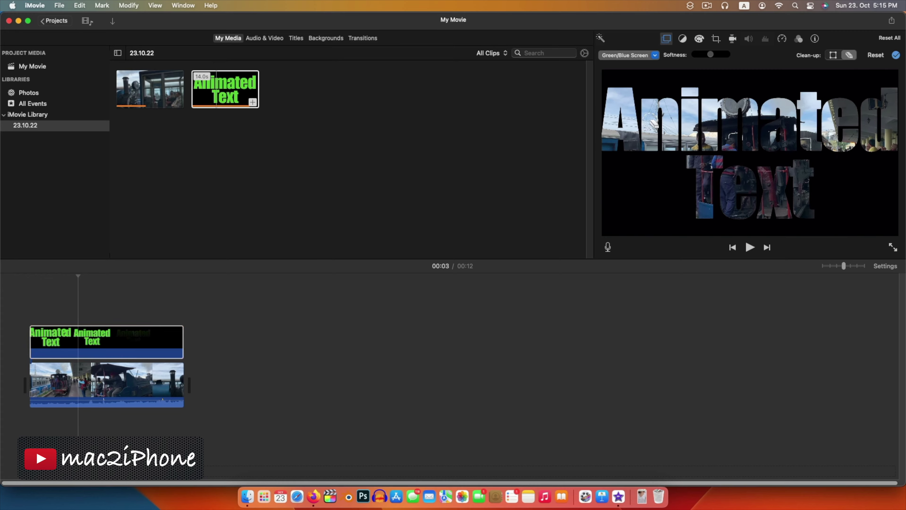
pyautogui.click(45, 333)
pyautogui.moveTo(595, 253); pyautogui.dragTo(444, 343)
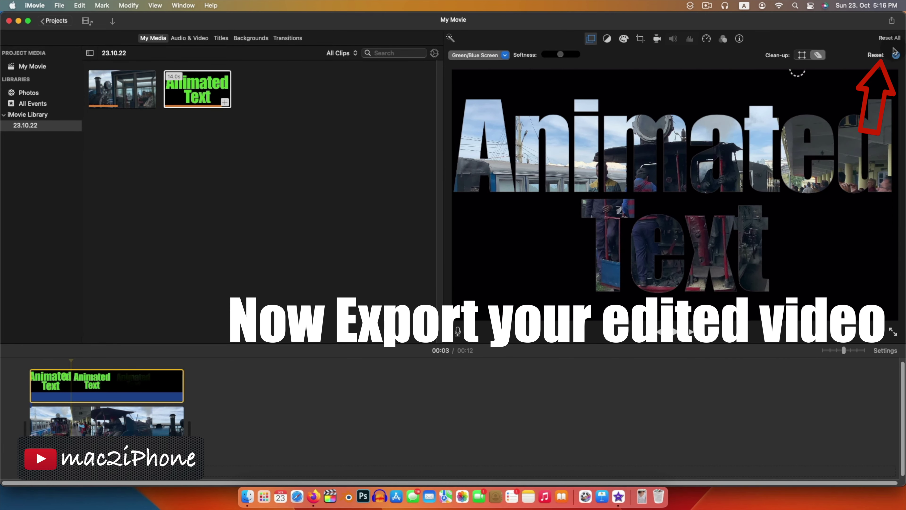
# Export the movie as a video and audio file with 4K resolution and High quality.
pyautogui.click(891, 21)
pyautogui.click(863, 86)
pyautogui.click(512, 158)
pyautogui.click(512, 173)
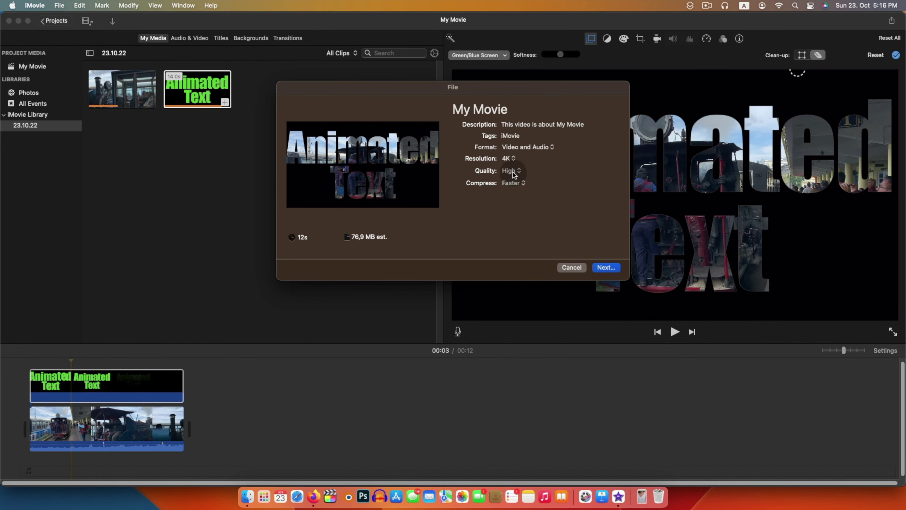
pyautogui.click(606, 268)
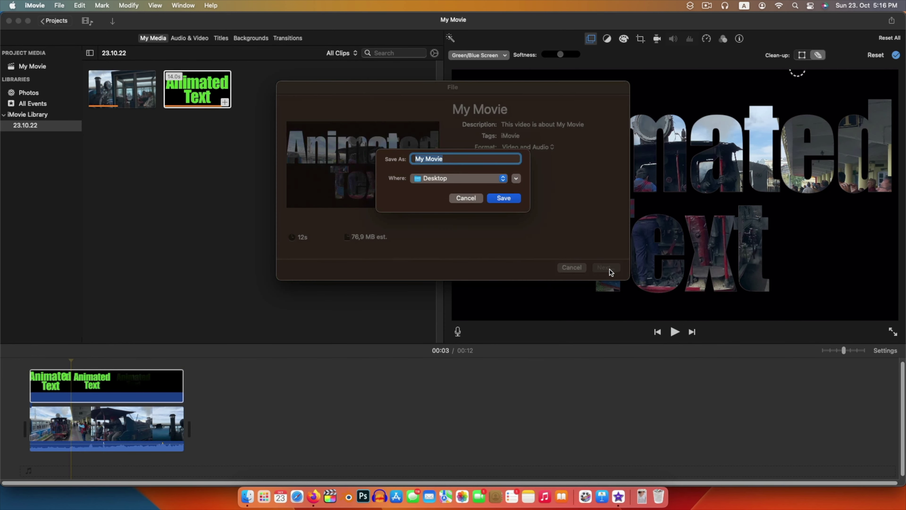